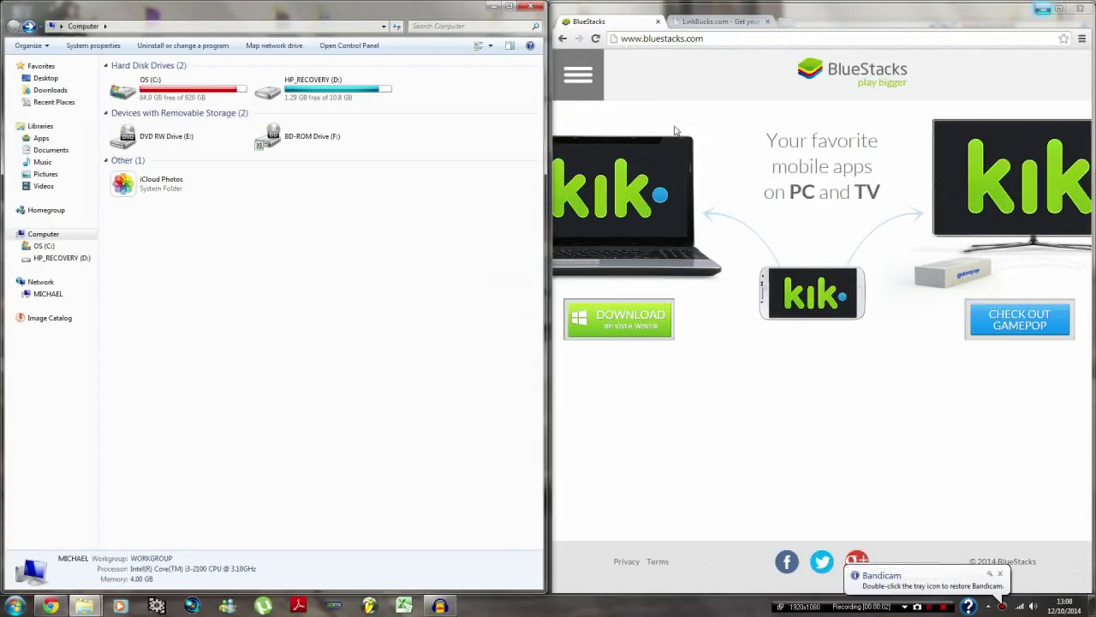
# Download the Windows installer for BlueStacks App Player from the BlueStacks website.
pyautogui.moveTo(590, 12); pyautogui.dragTo(1095, 43)
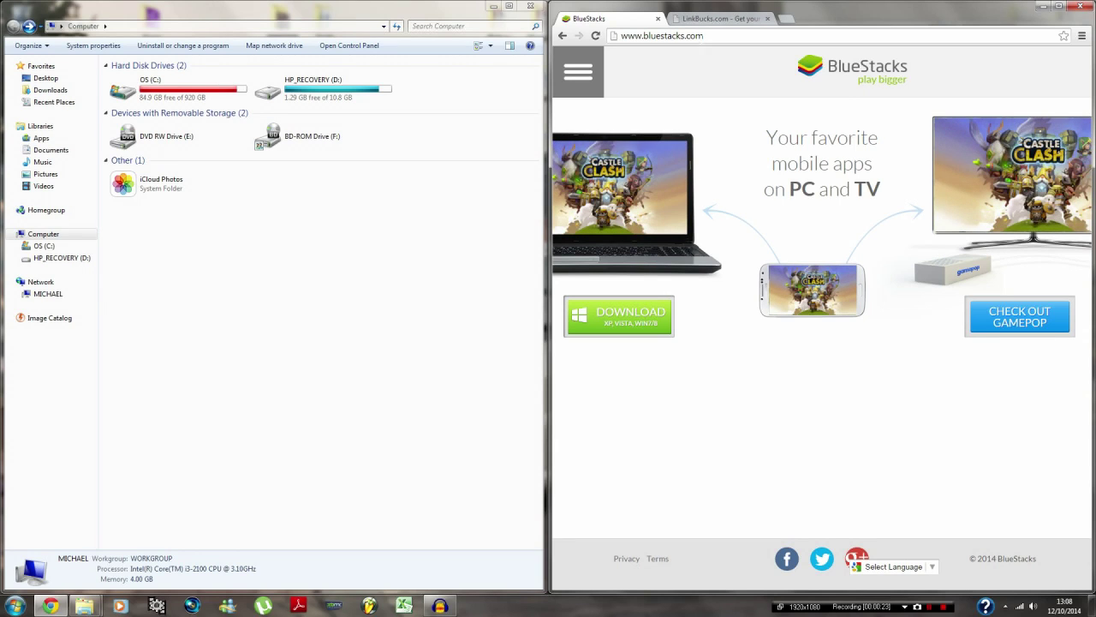
pyautogui.click(710, 18)
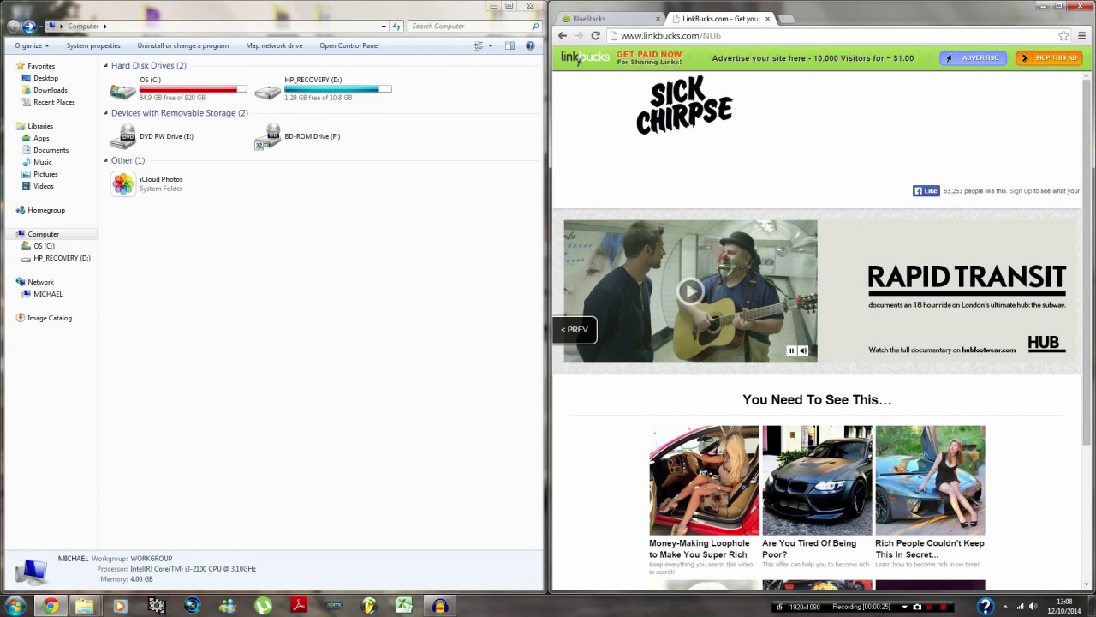
pyautogui.click(622, 20)
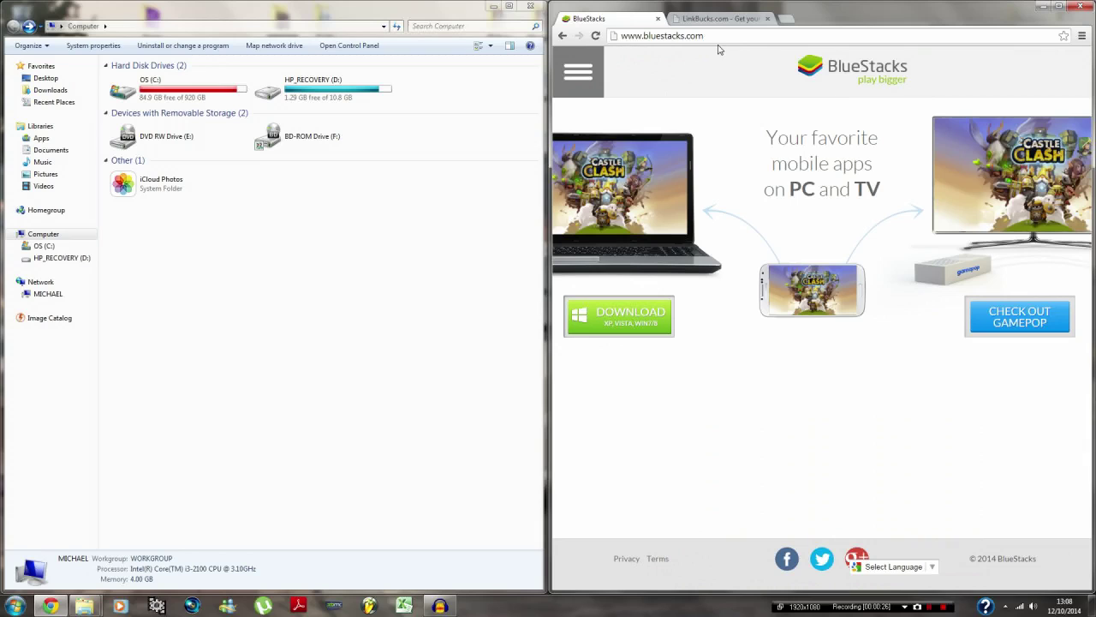
pyautogui.click(618, 322)
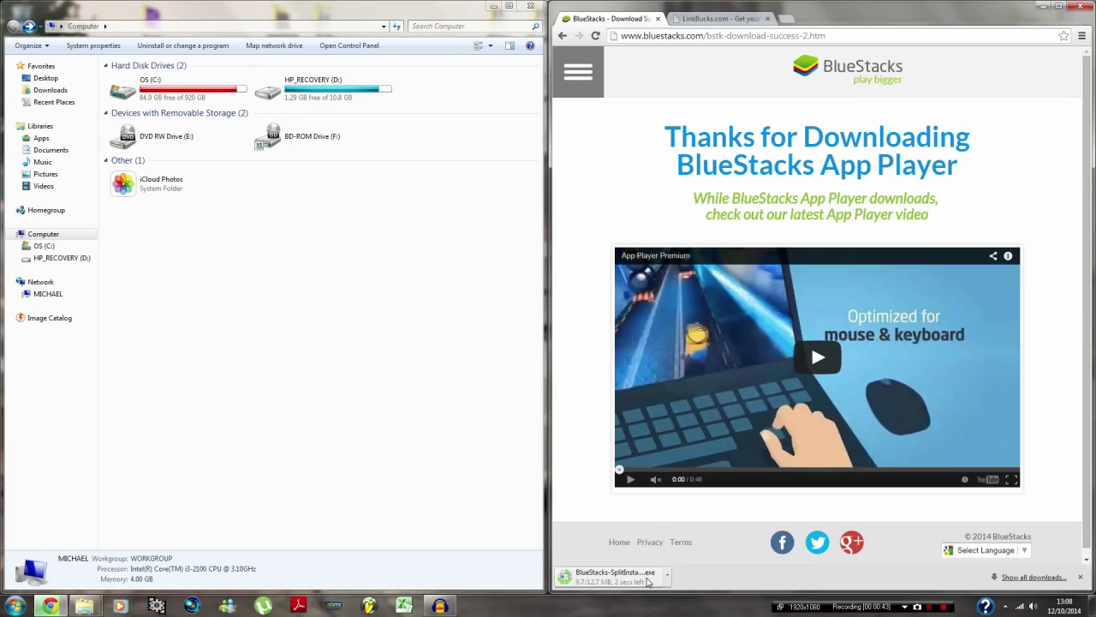
# Skip the advert on the LinkBucks page to download the showbox APK.
pyautogui.click(735, 19)
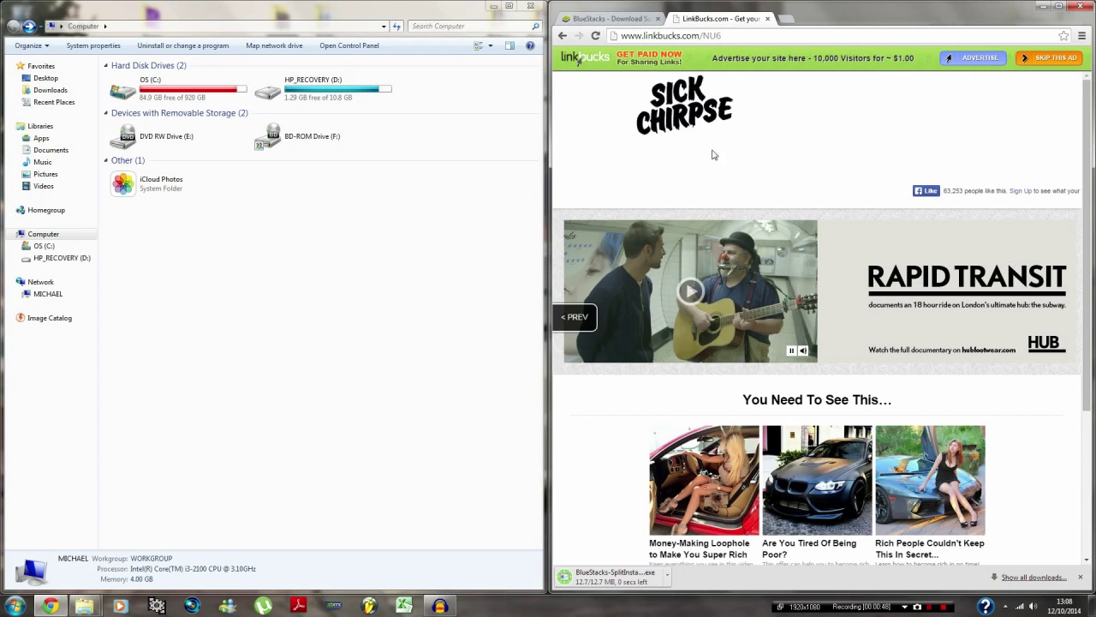
pyautogui.moveTo(733, 118)
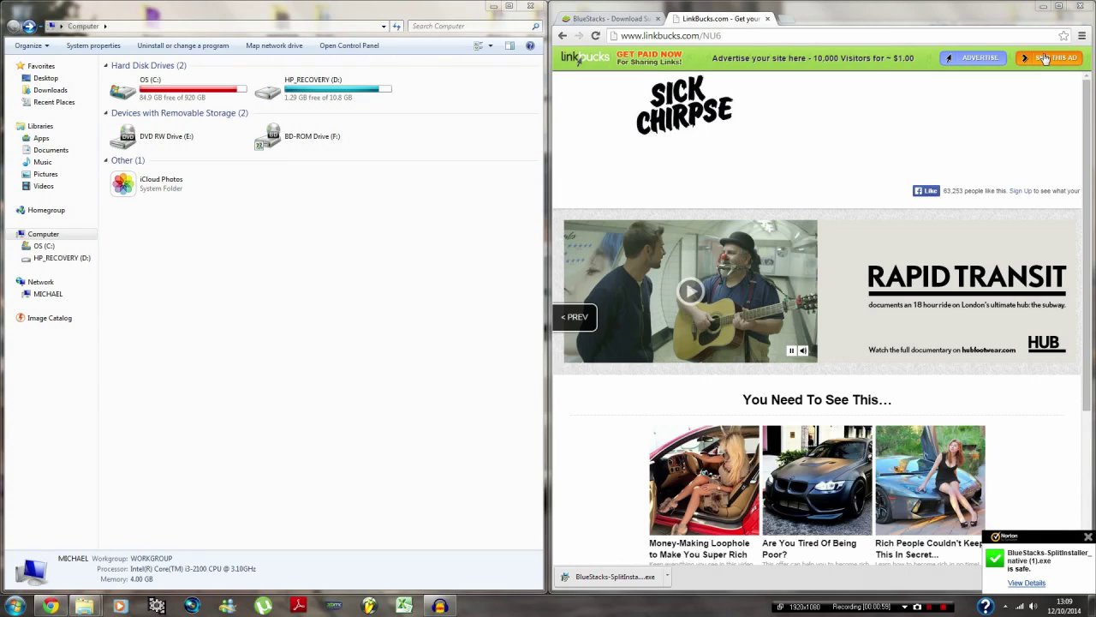
pyautogui.click(1035, 68)
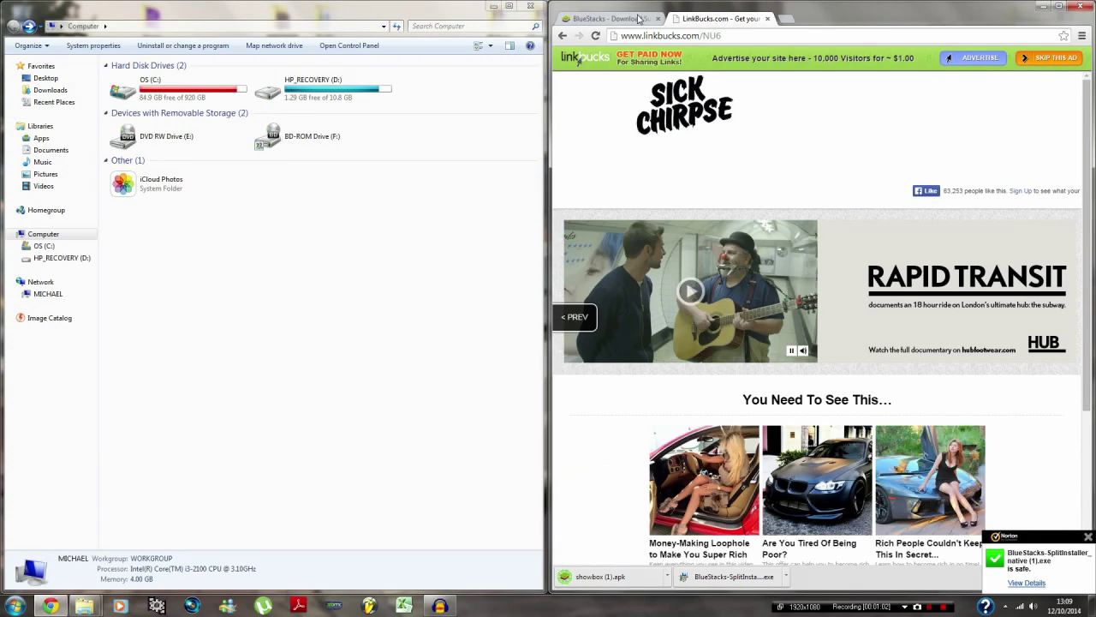
# Check the Downloads folder for the BlueStacks installer and showbox files, and return to the Computer view.
pyautogui.click(610, 18)
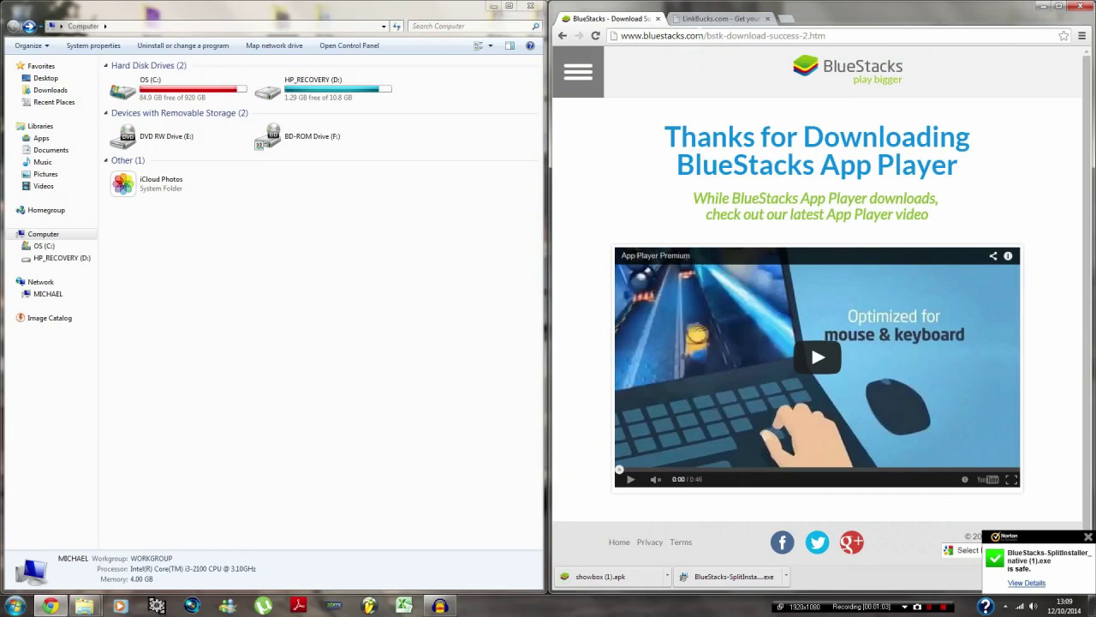
pyautogui.click(731, 577)
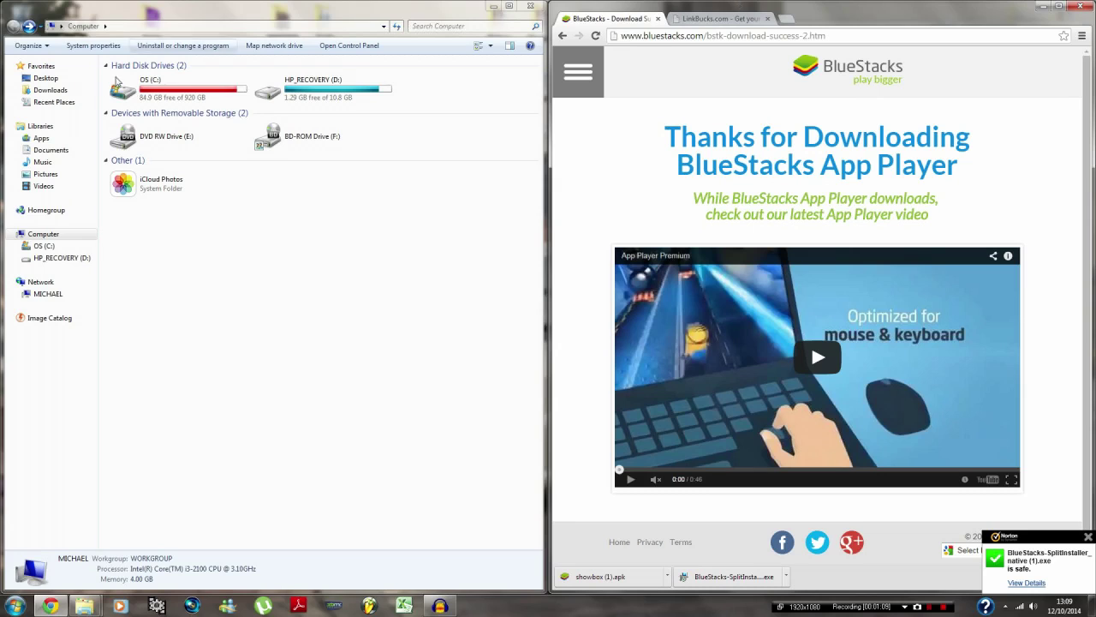
pyautogui.click(50, 90)
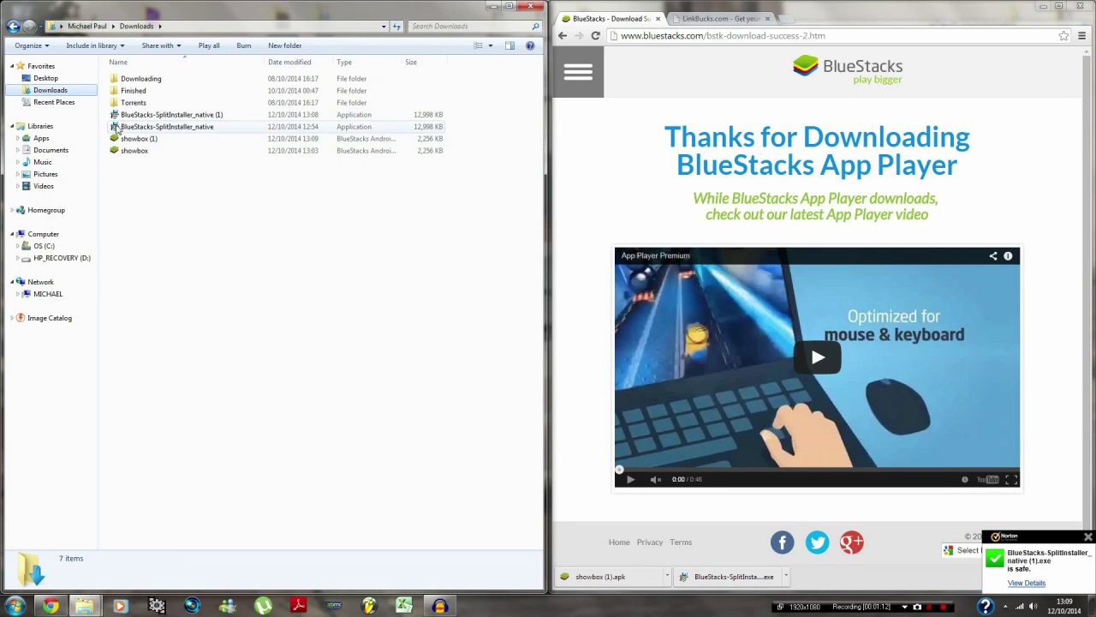
pyautogui.click(14, 29)
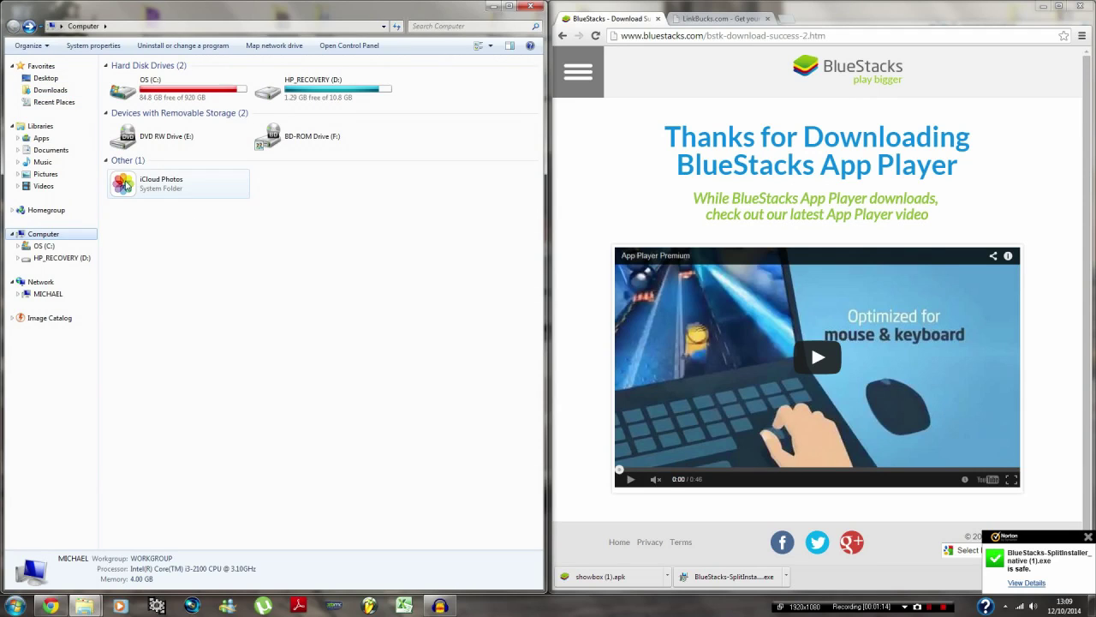
# Open the BlueStacks folder in Program Files (x86) on drive C and select the HD-ApkHandler application.
pyautogui.doubleClick(164, 96)
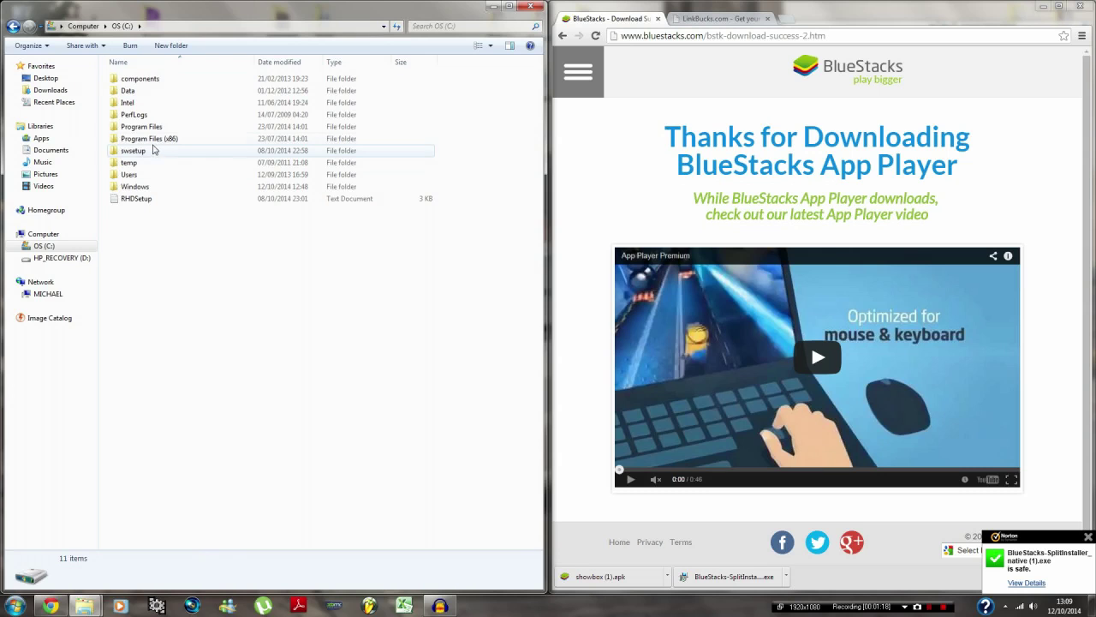
pyautogui.doubleClick(154, 139)
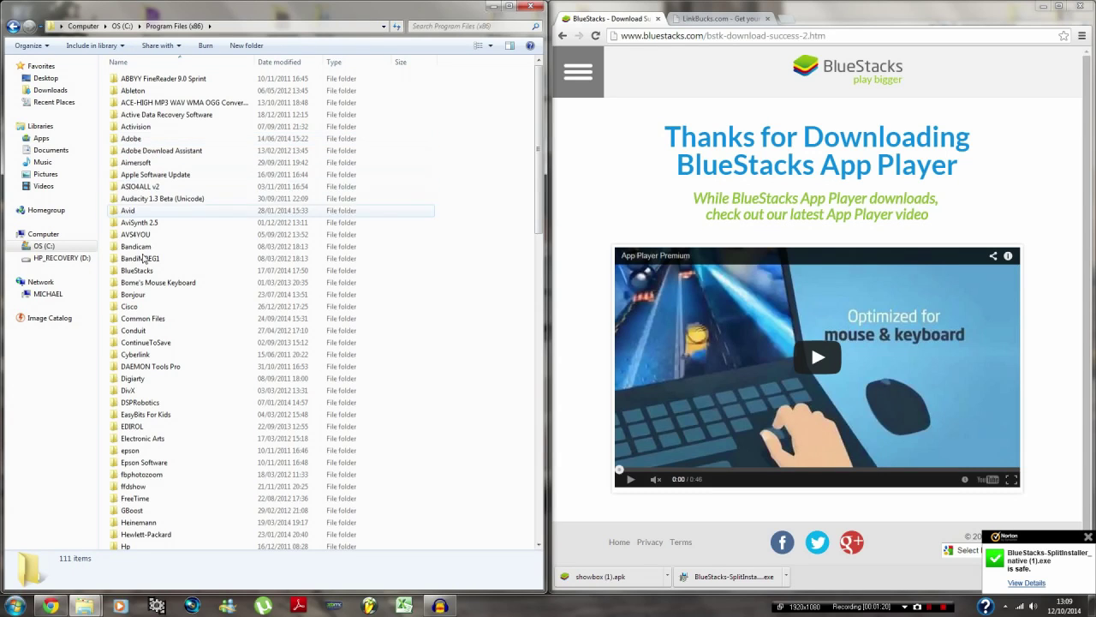
pyautogui.doubleClick(141, 271)
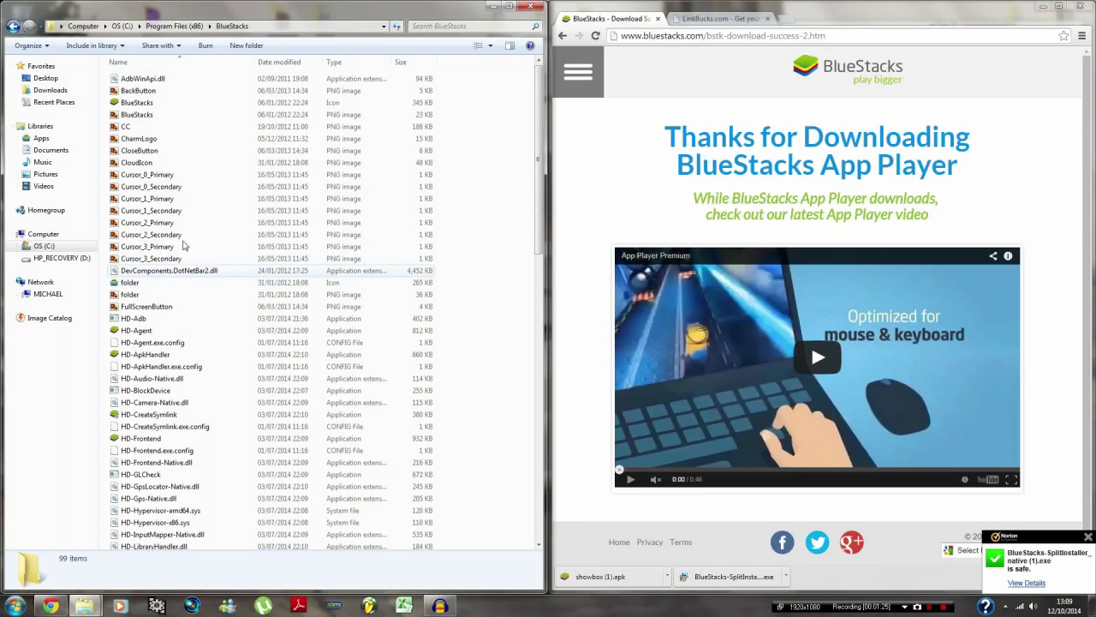
pyautogui.click(146, 355)
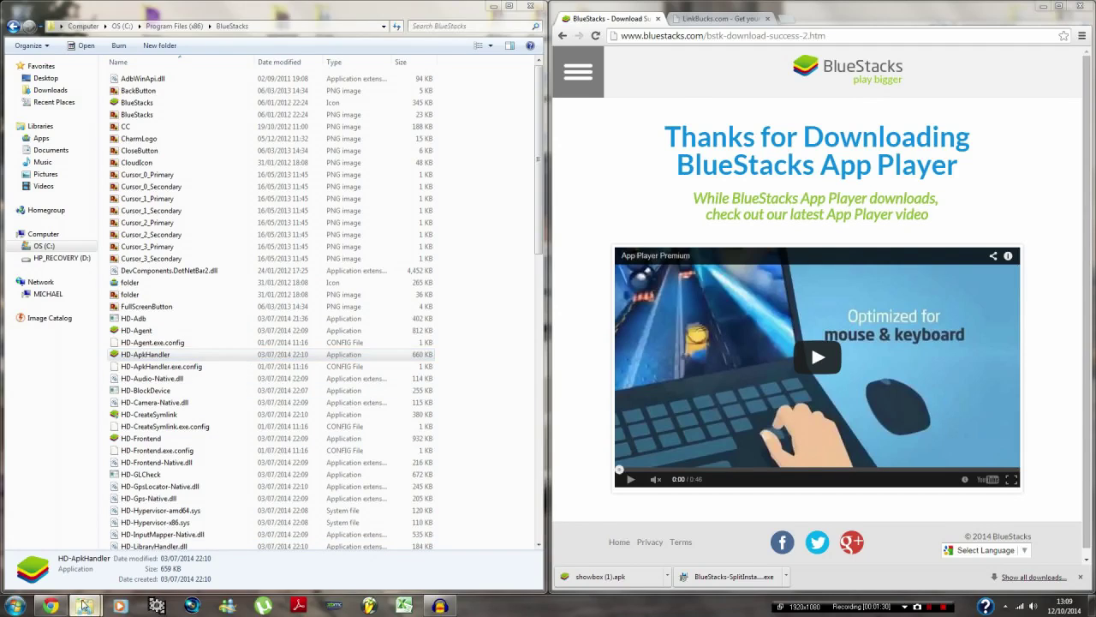
# Bring up the SHOWBOX folder beside the BlueStacks folder, select the showbox package file and clear the selection.
pyautogui.moveTo(84, 606)
pyautogui.click(75, 548)
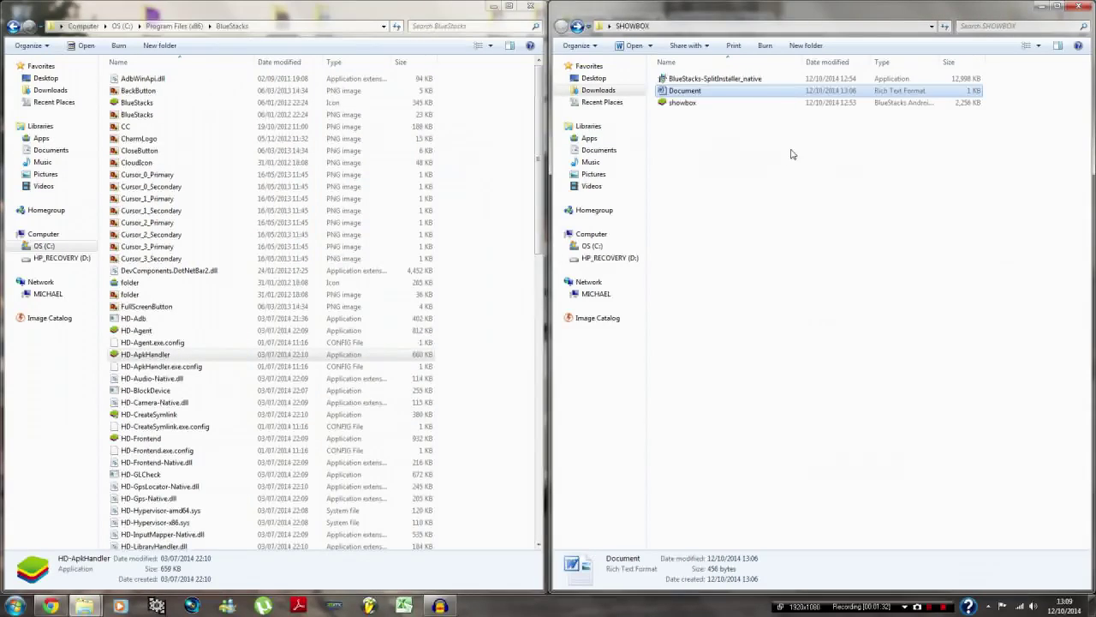
pyautogui.click(685, 103)
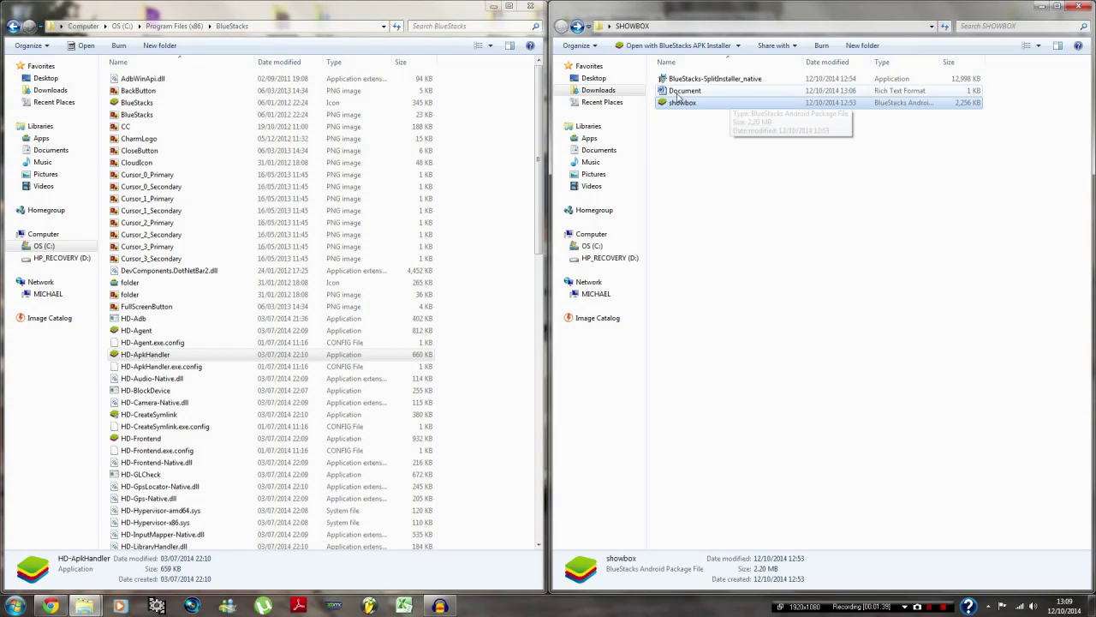
pyautogui.moveTo(704, 109); pyautogui.dragTo(790, 127)
pyautogui.click(761, 166)
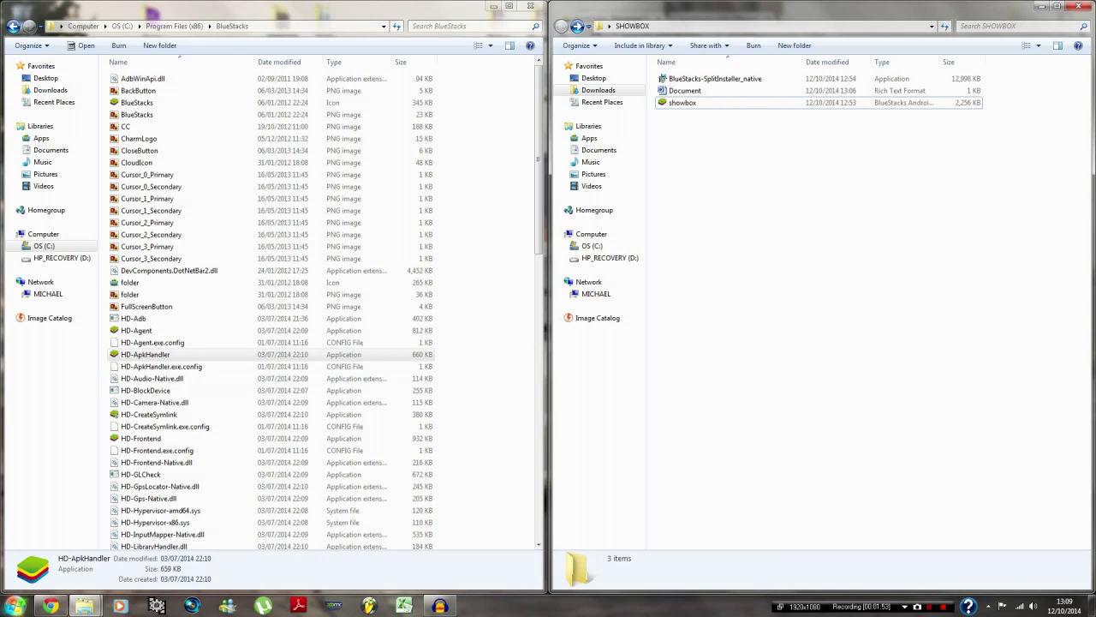
# Start BlueStacks, look through the list of all played apps and return to its home screen.
pyautogui.click(16, 605)
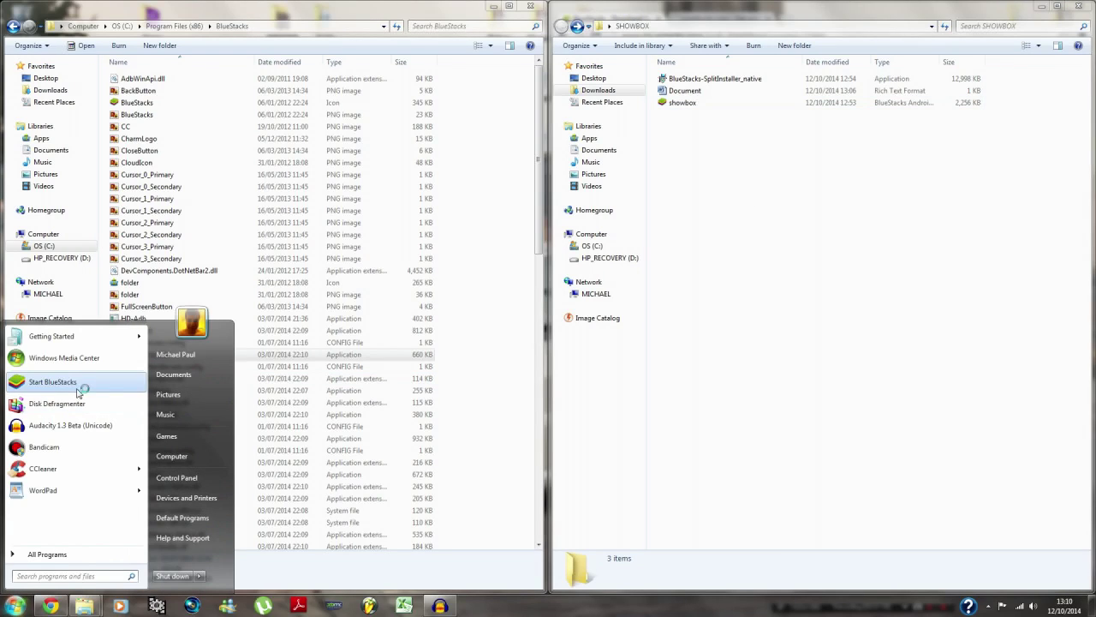
pyautogui.click(51, 381)
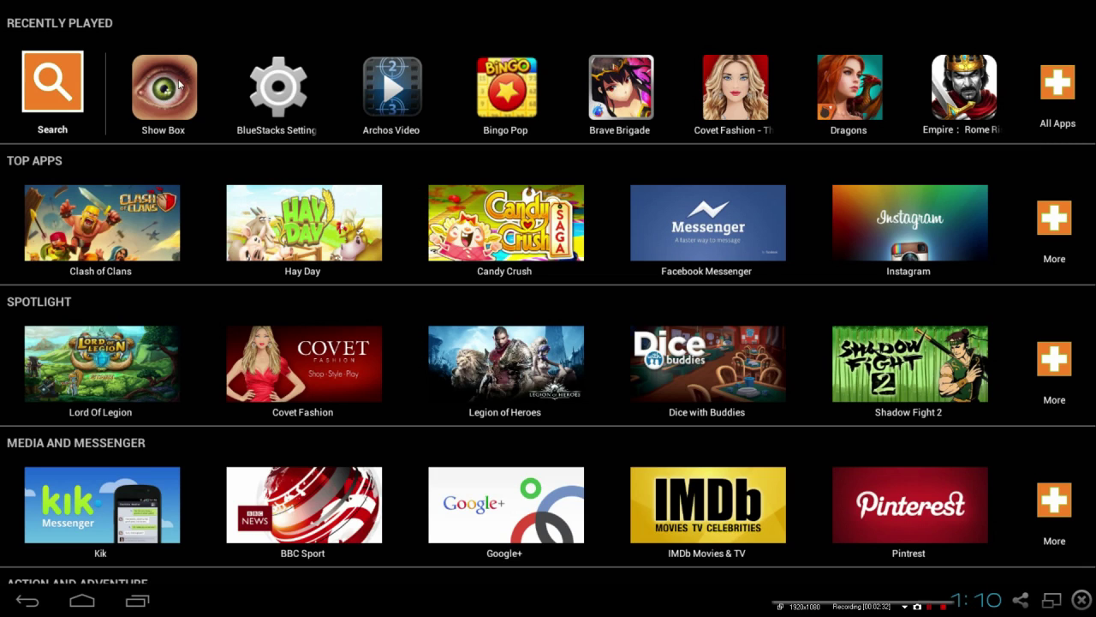
pyautogui.click(1058, 85)
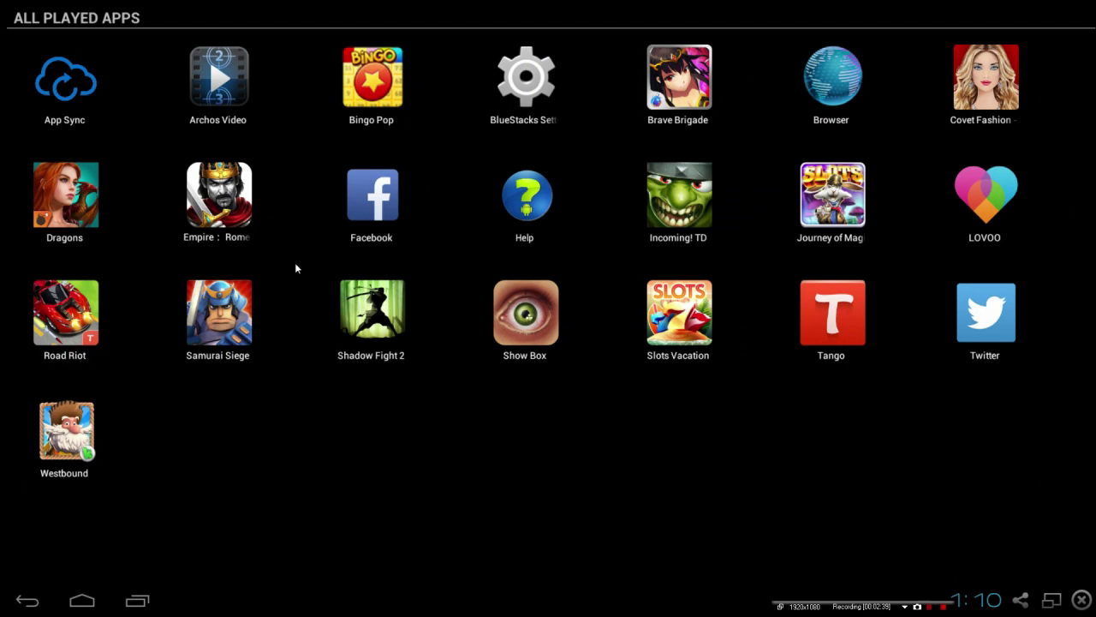
pyautogui.click(26, 600)
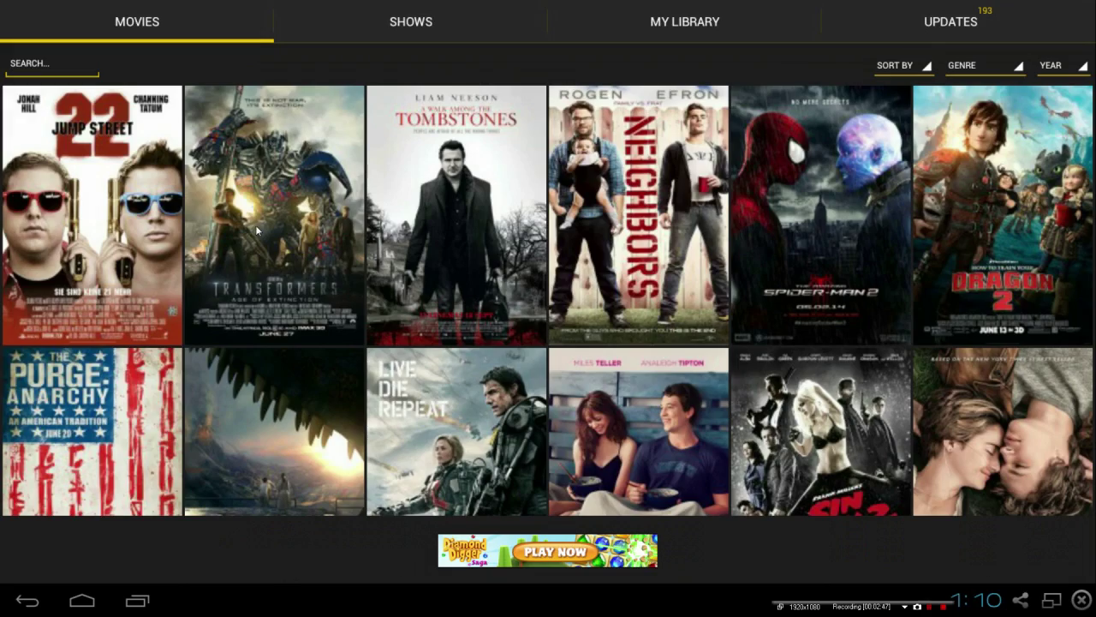
# Browse the movie posters in Show Box and switch to the Shows section.
pyautogui.scroll(-5, 480, 277)
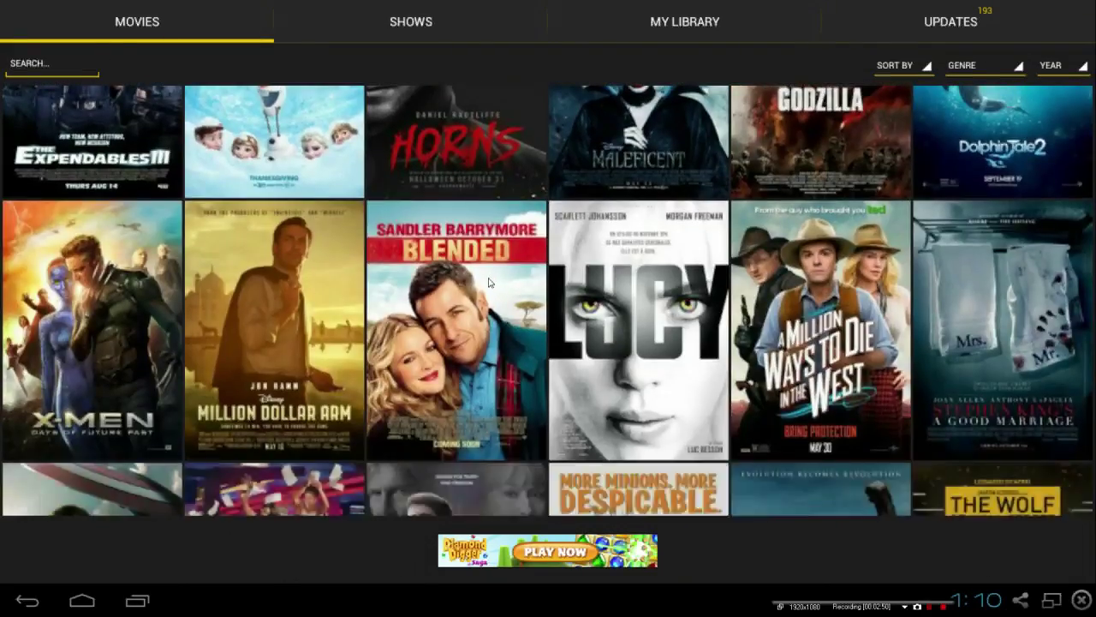
pyautogui.scroll(4, 463, 221)
pyautogui.scroll(-3, 464, 221)
pyautogui.click(423, 11)
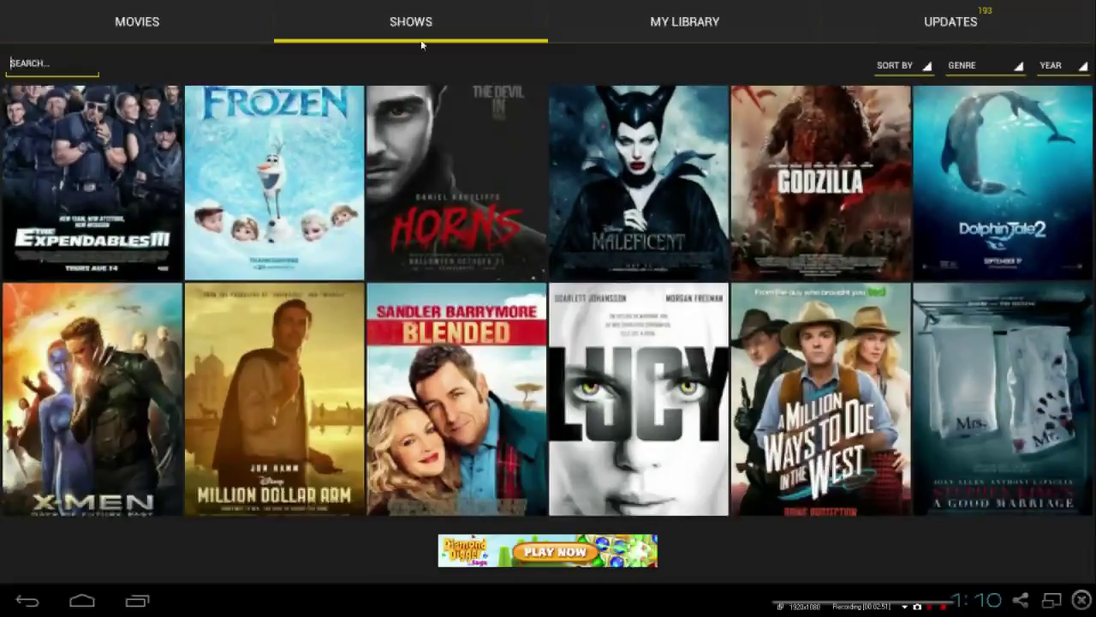
# Open Breaking Bad from My Library and bring its season 3 episode list into view.
pyautogui.click(694, 25)
pyautogui.click(113, 176)
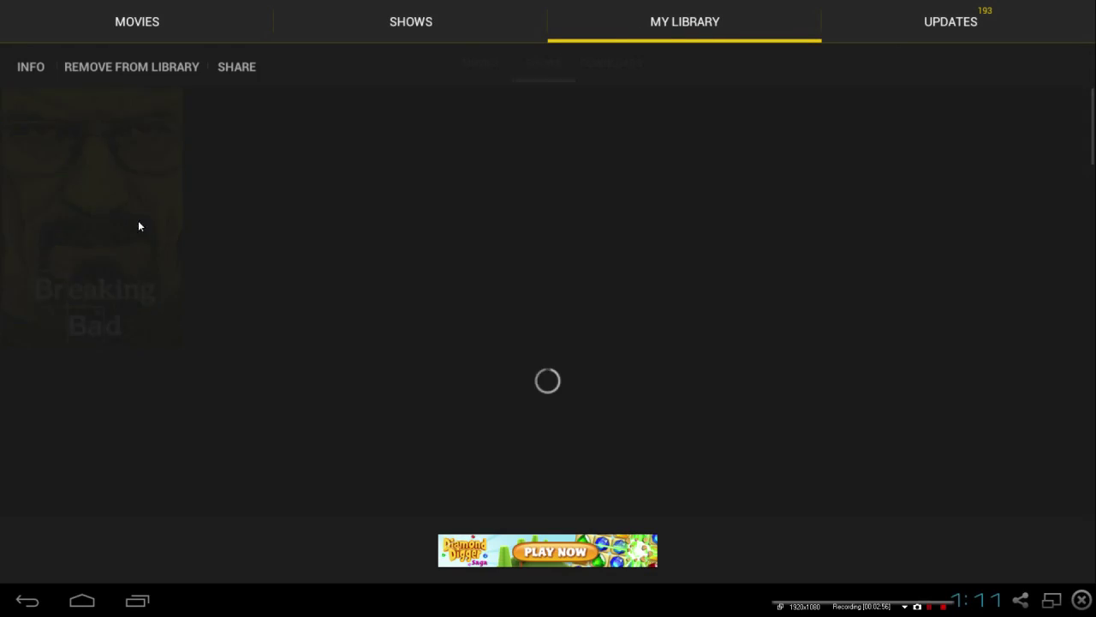
pyautogui.scroll(-3, 633, 367)
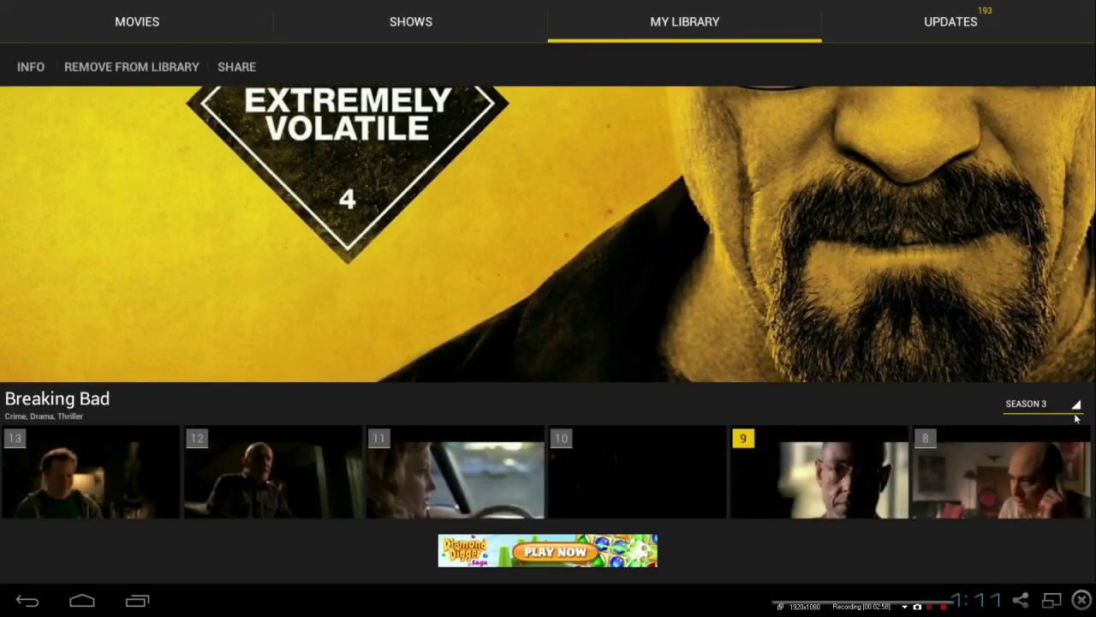
# Open season 3 episode 9, Kafkaesque, and close the full-screen Diamond Digger Saga advert.
pyautogui.scroll(-2, 799, 302)
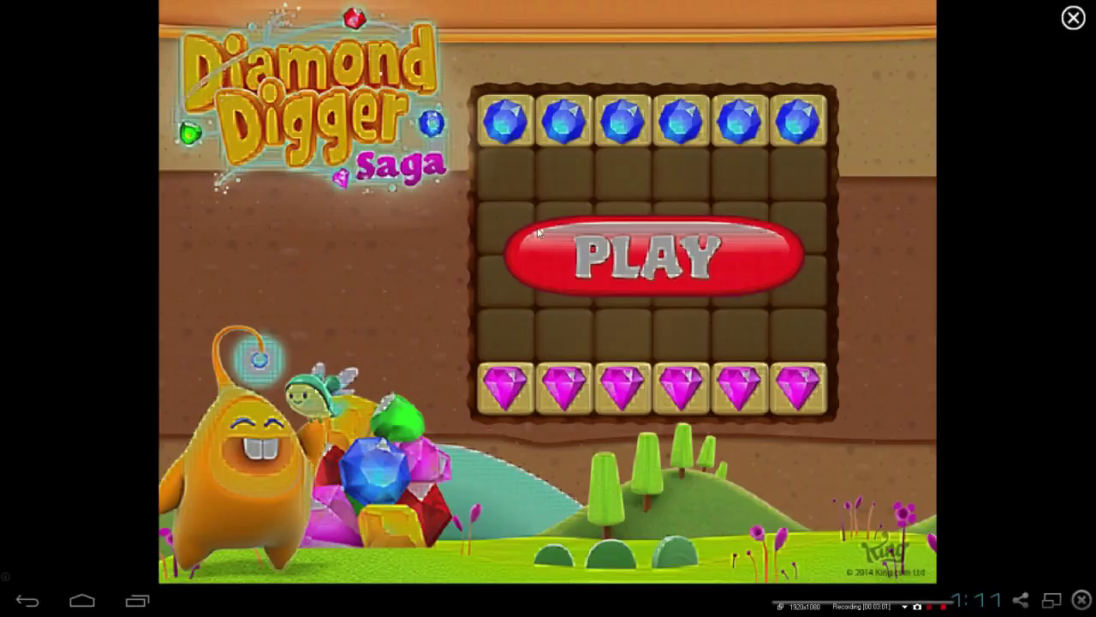
pyautogui.click(1073, 19)
pyautogui.click(7, 608)
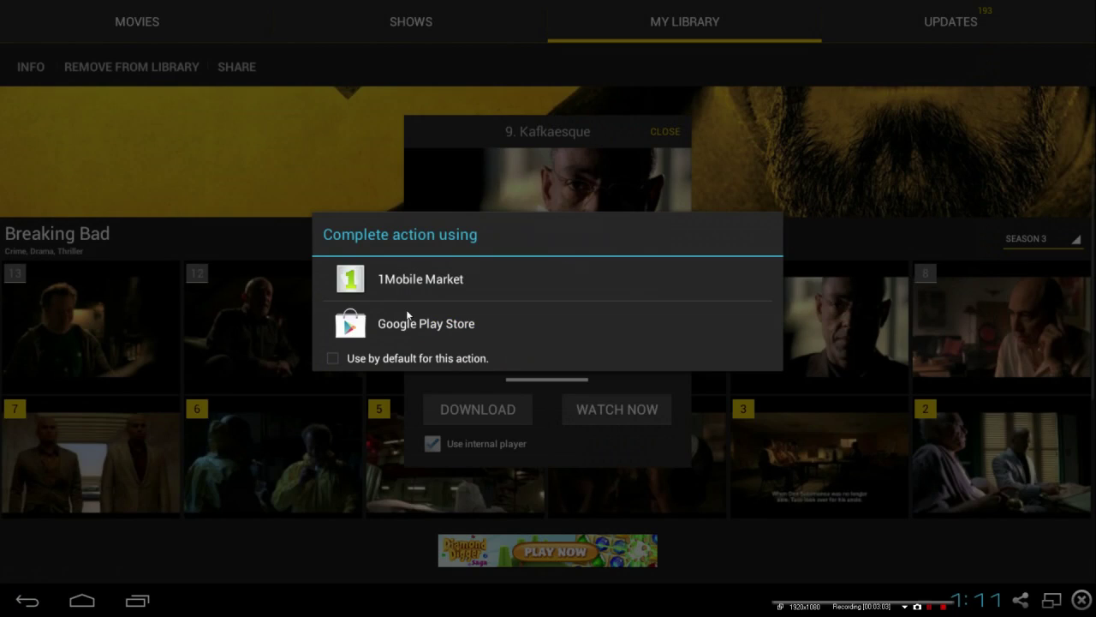